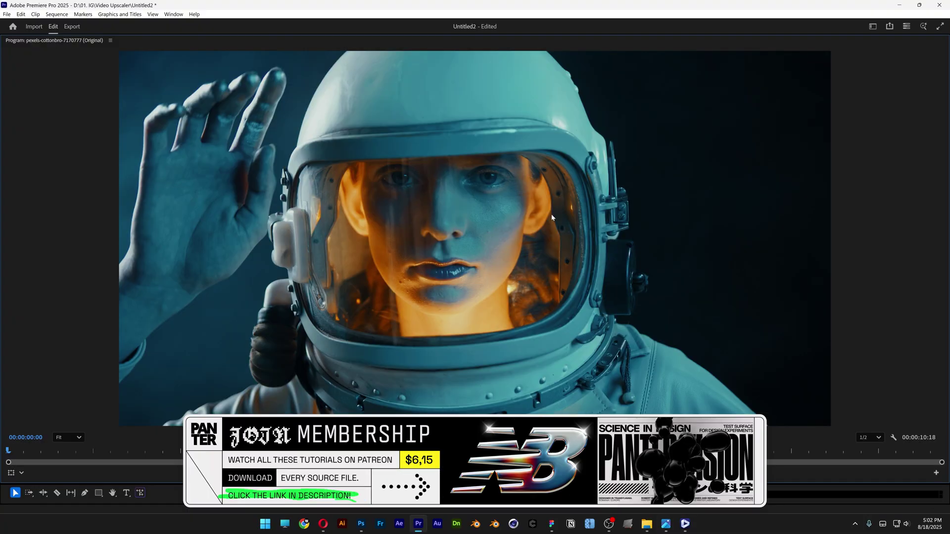
Set the astronaut clip's export frame size to HD 1280x720 with Square Pixels (1.0) aspect
key("ctrl+m")
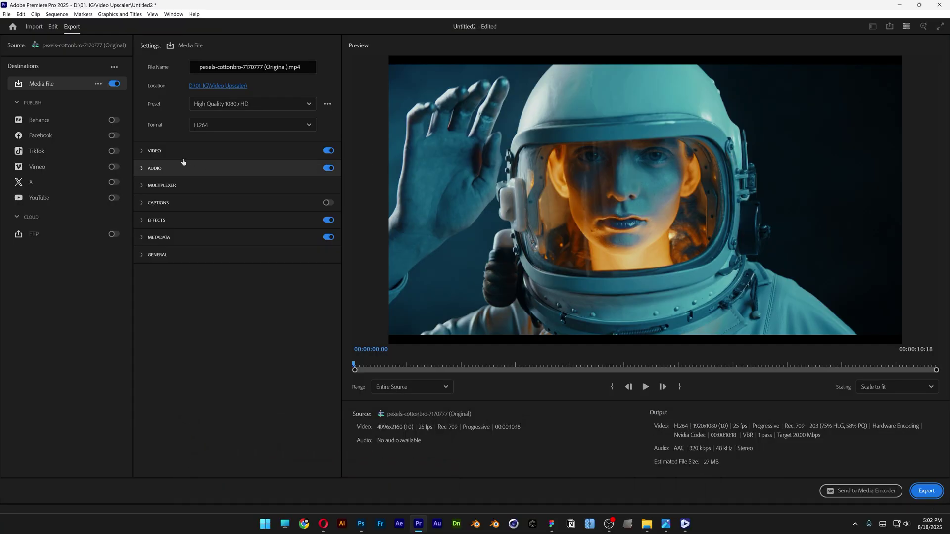
left_click(166, 152)
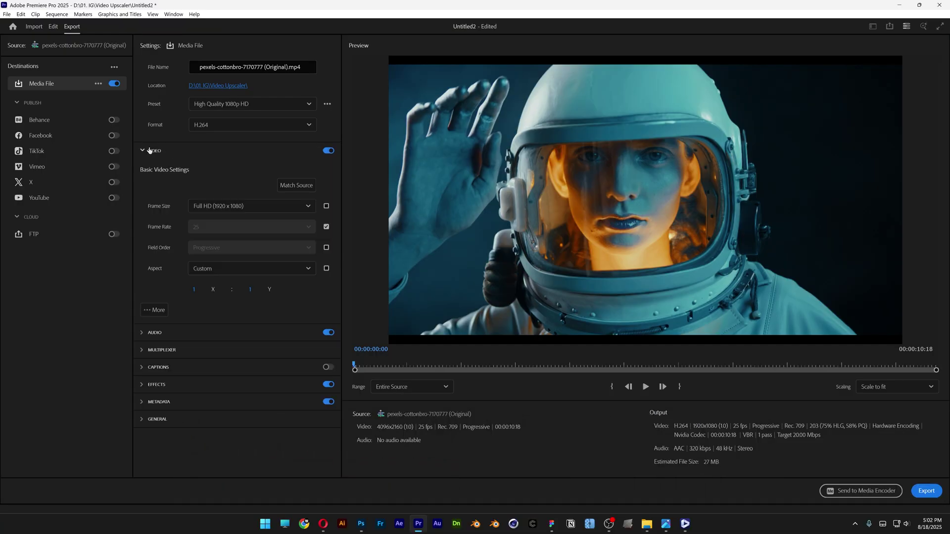
left_click(225, 206)
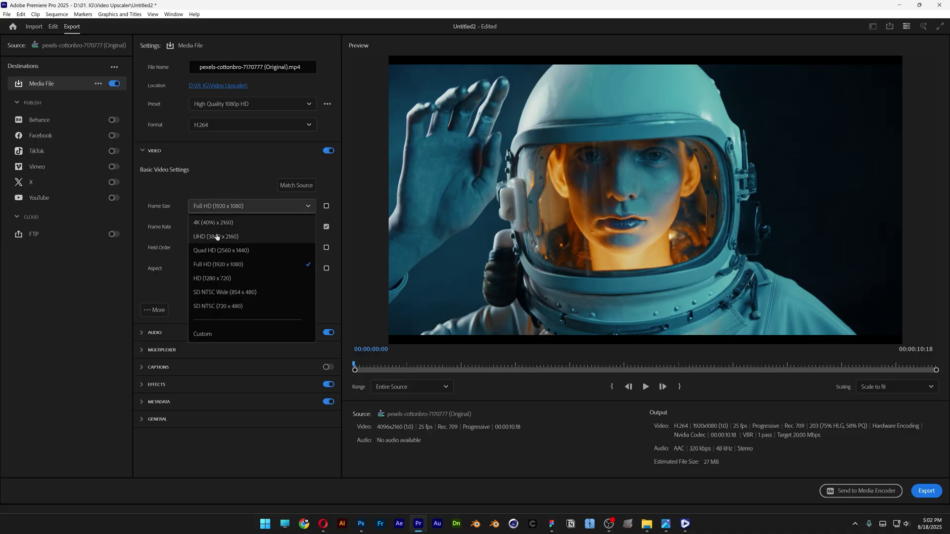
left_click(233, 280)
left_click(229, 269)
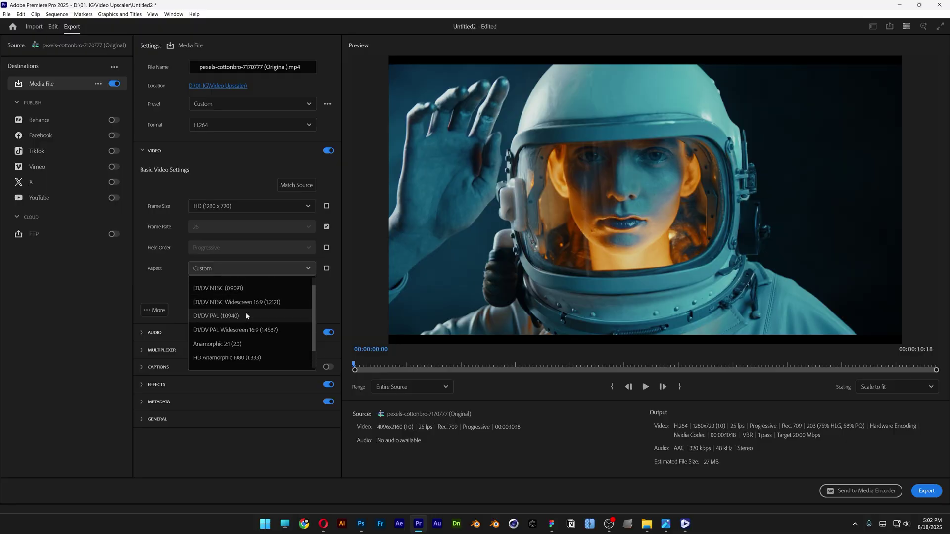
scroll(233, 292, "up", 1)
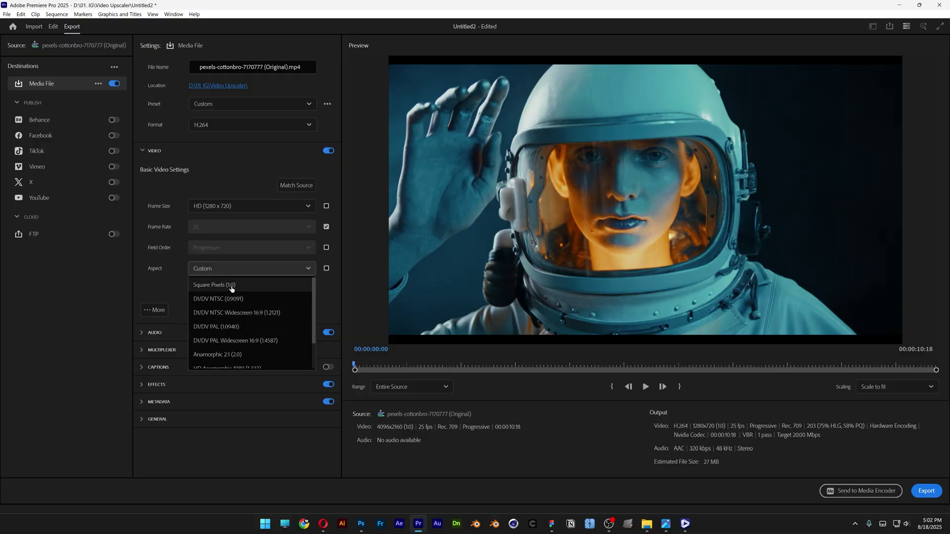
left_click(232, 287)
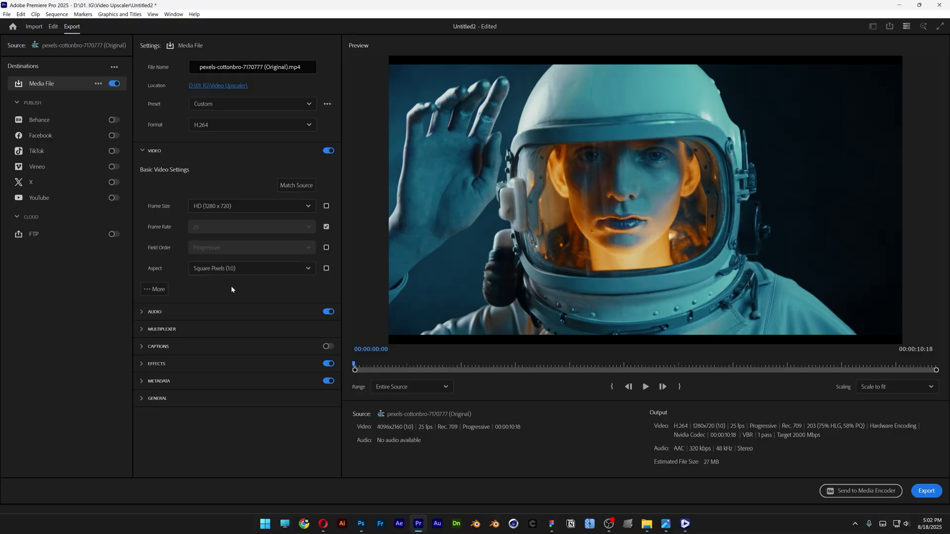
Lower the export's target bitrate to 0.50 Mbps
left_click(160, 292)
scroll(335, 350, "down", 10)
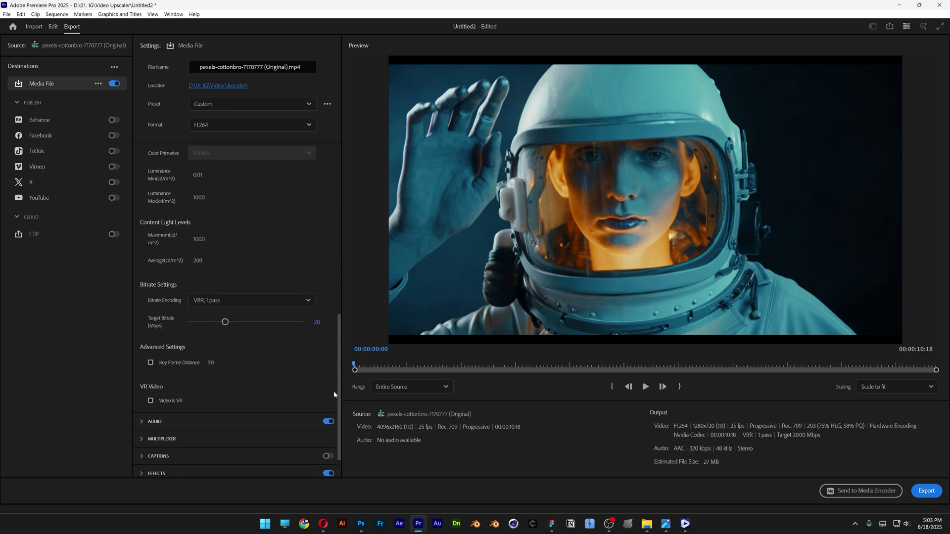
left_click(224, 318)
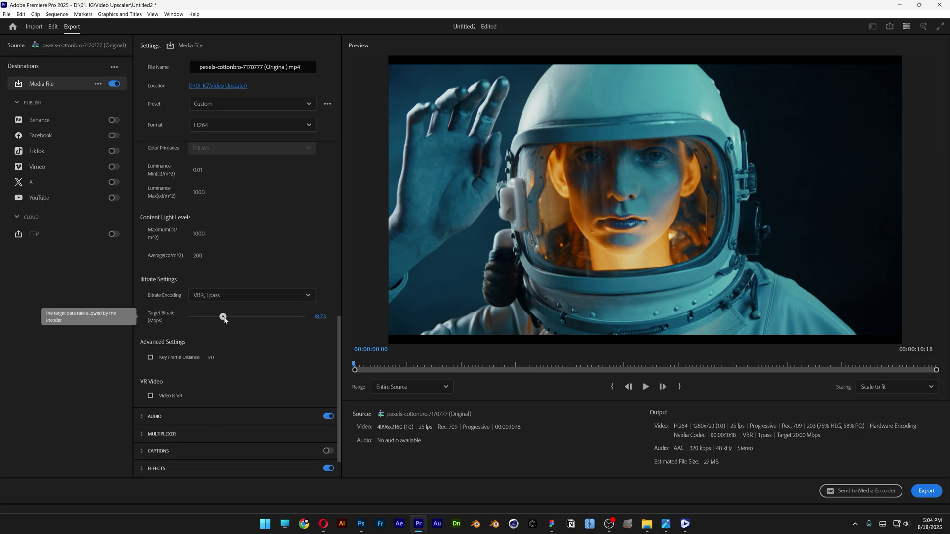
left_click_drag(223, 321, 193, 317)
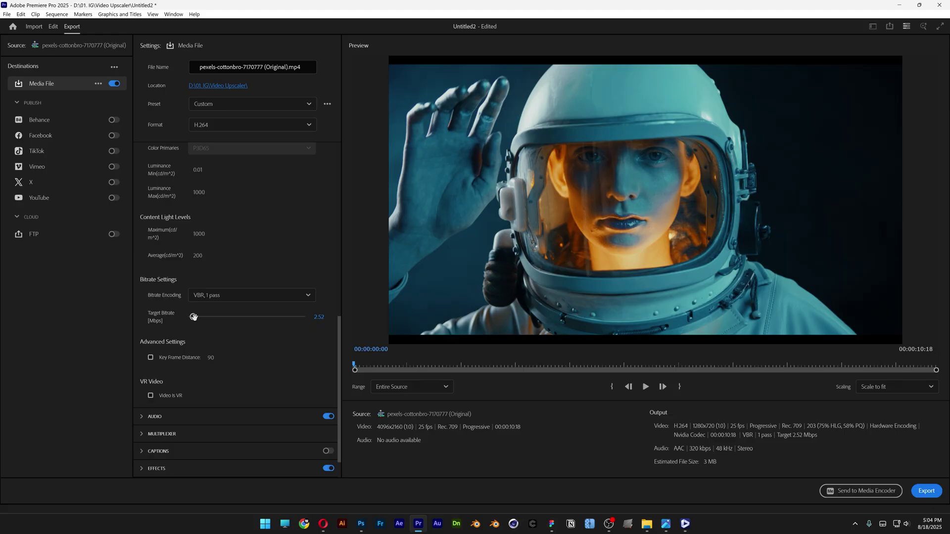
left_click_drag(194, 317, 190, 320)
left_click(319, 317)
type("0.50")
Name the output file 'Test X', export it, and switch to Aiarty
left_click(250, 67)
type("Test X")
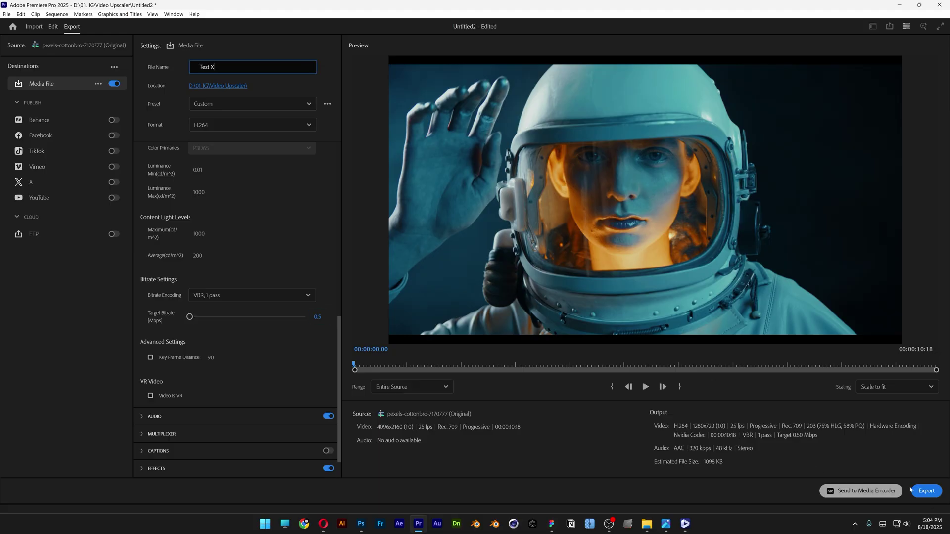
left_click(927, 491)
left_click(686, 523)
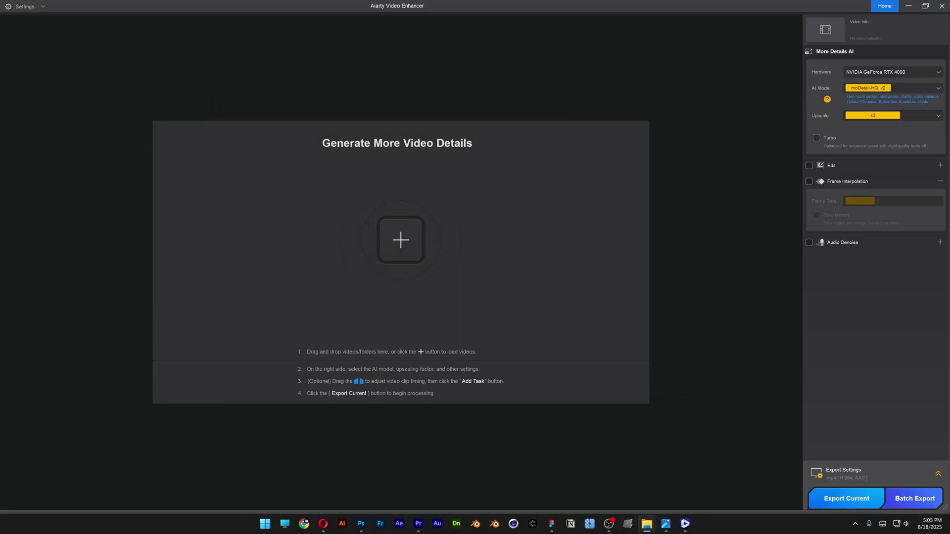
Drag Test X.mp4 into the load area to load the 720p astronaut clip
left_click_drag(643, 101, 419, 215)
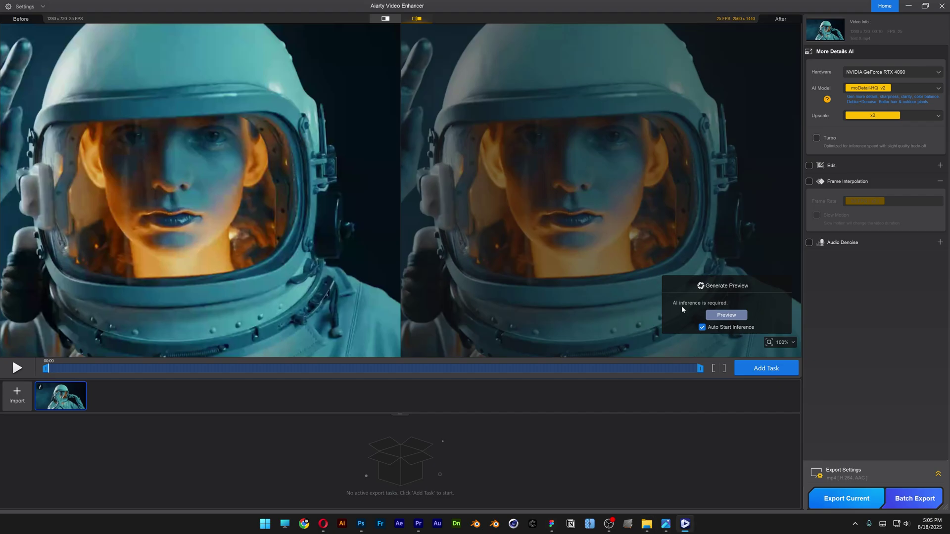
Generate the before/after preview, upscale to 4K (UHD), and inspect the astronaut's face
left_click(734, 320)
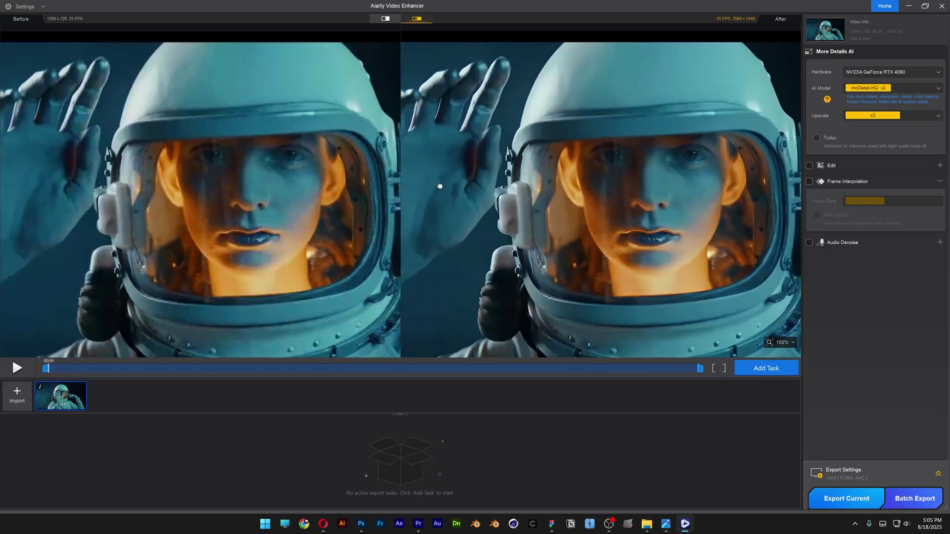
left_click_drag(440, 186, 435, 159)
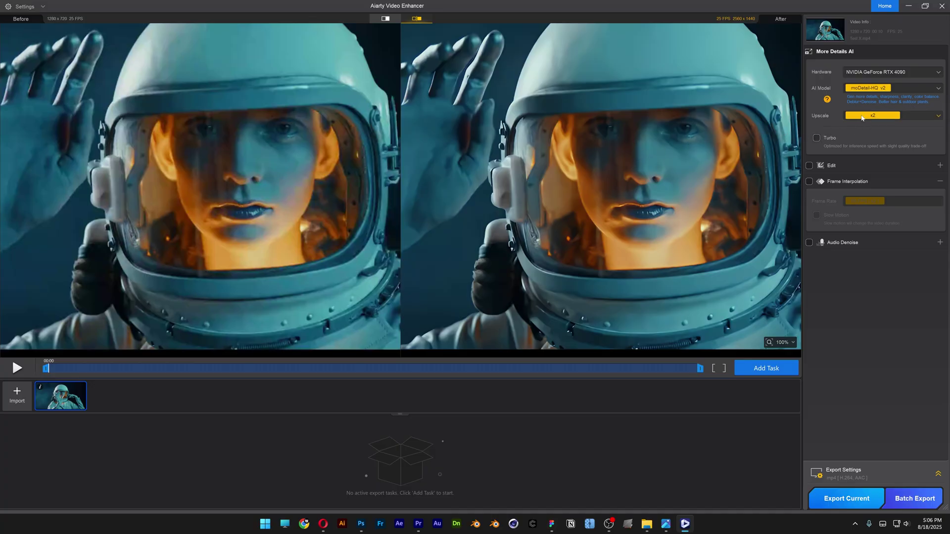
left_click(884, 117)
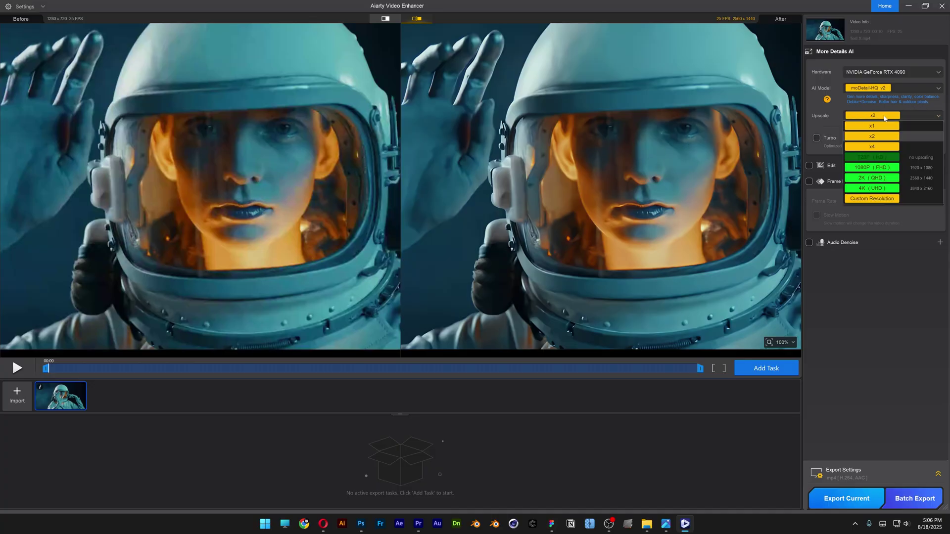
left_click(876, 188)
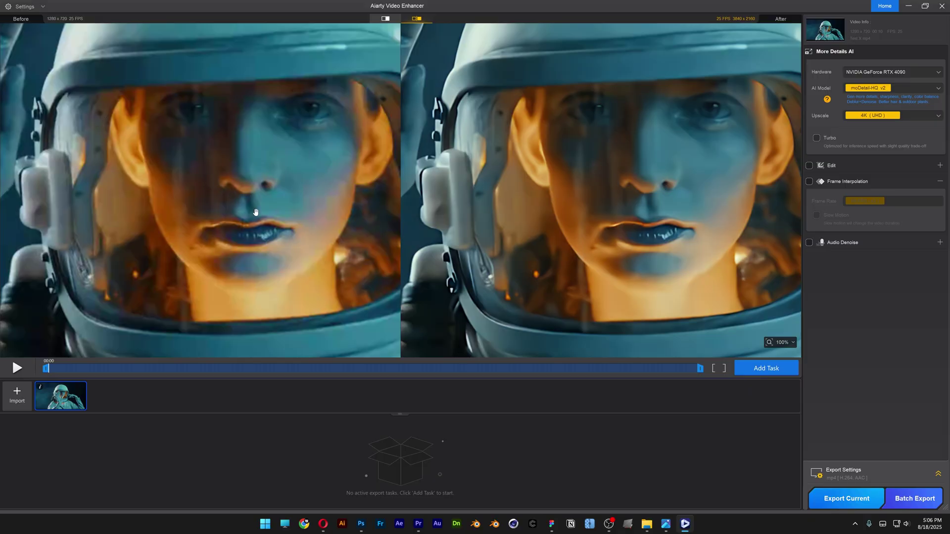
left_click_drag(560, 140, 541, 144)
scroll(541, 145, "down", 3)
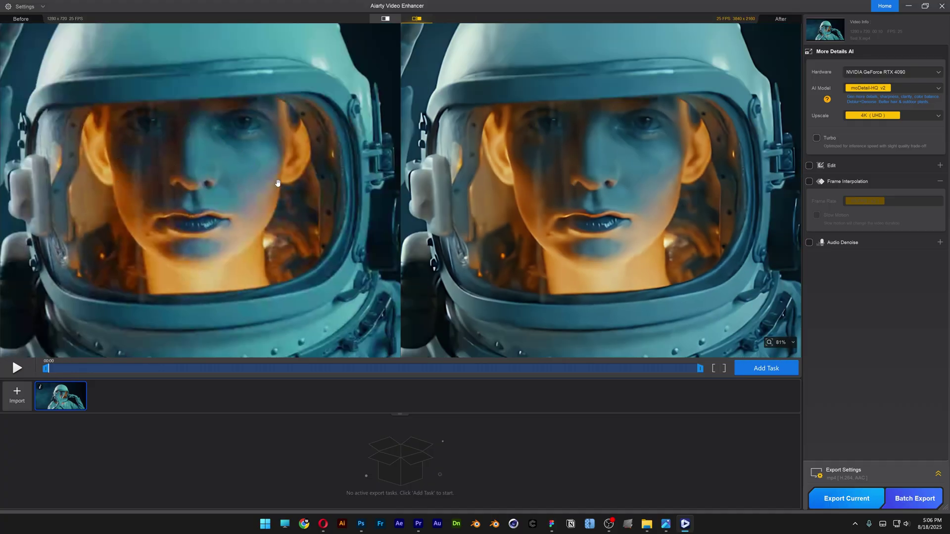
Jump the preview to 6 seconds and try the Smooth-HQ v2 model
left_click(429, 371)
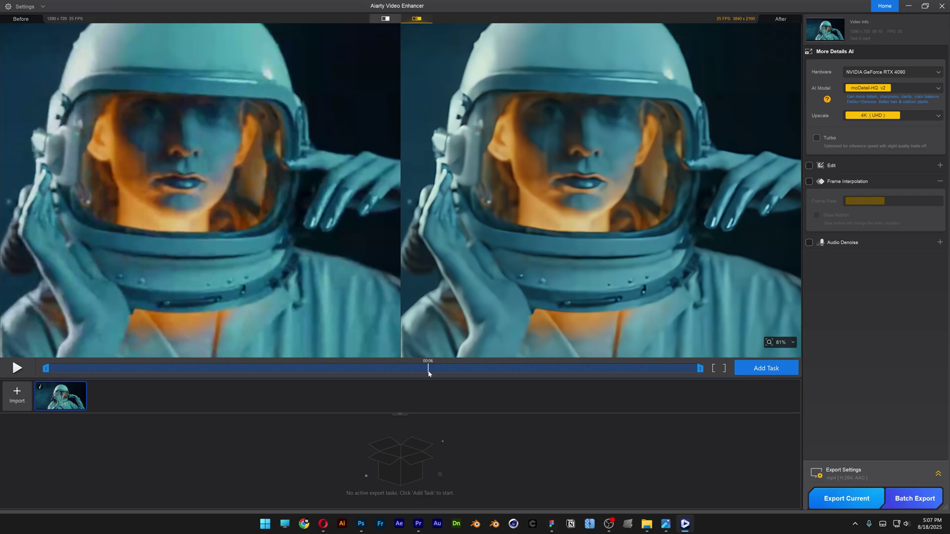
scroll(517, 189, "down", 1)
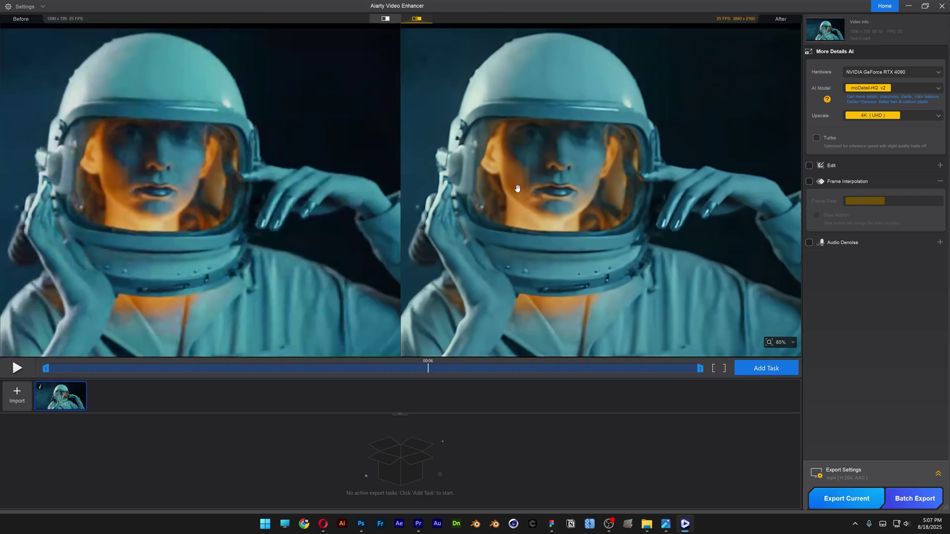
left_click(869, 89)
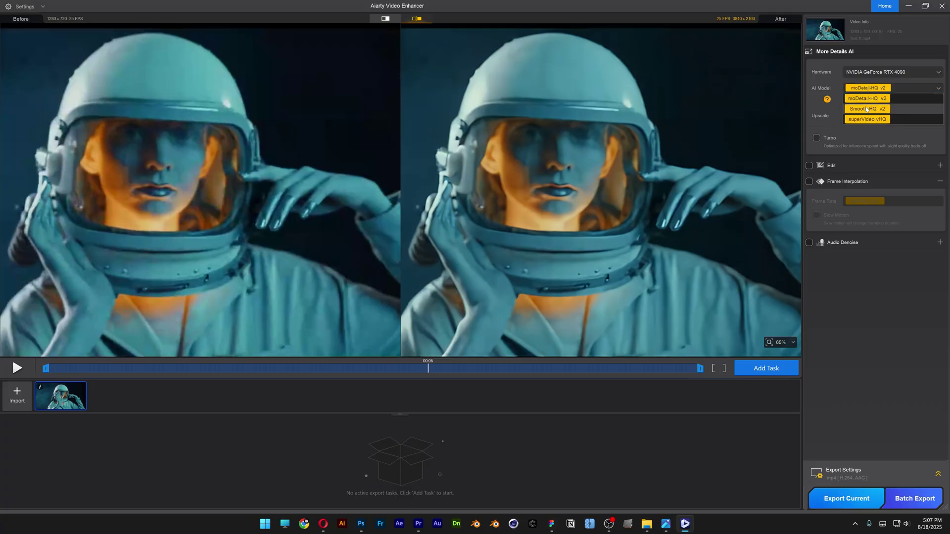
left_click(880, 111)
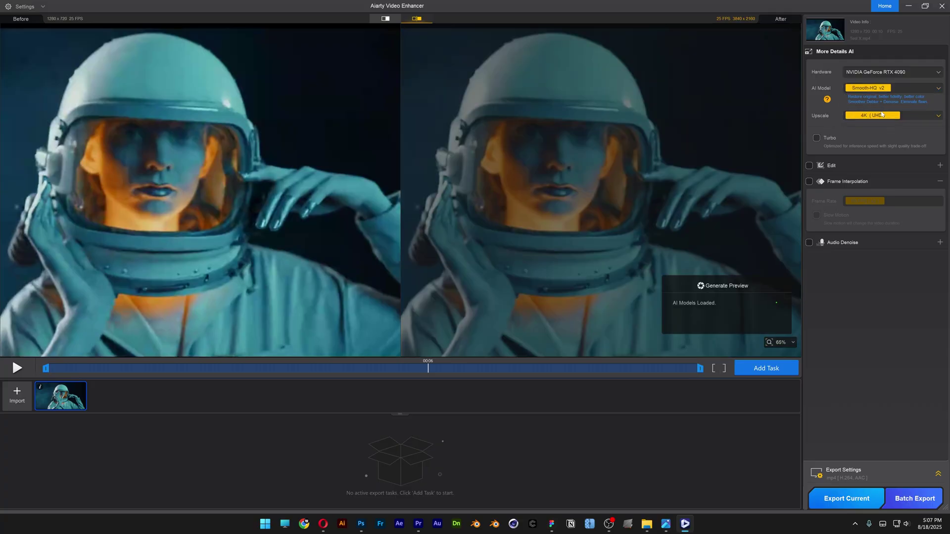
scroll(418, 145, "up", 3)
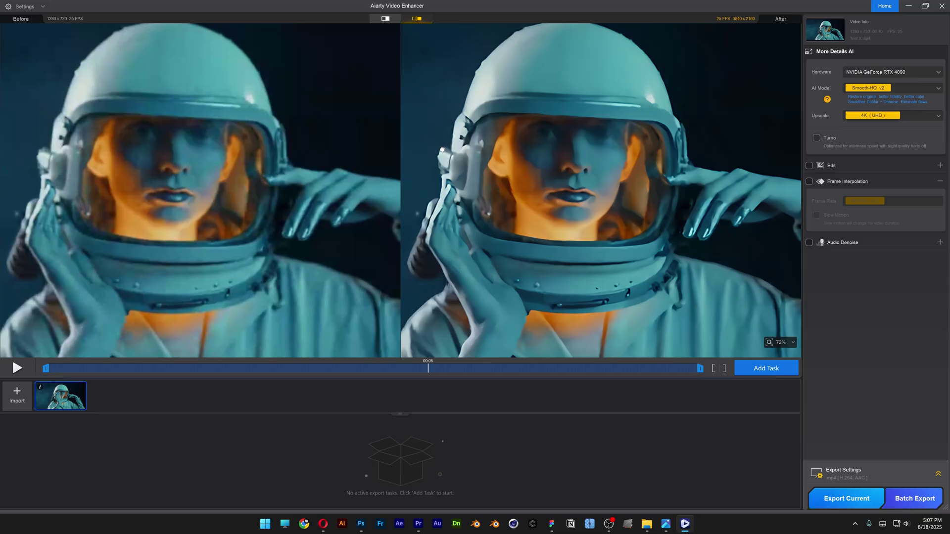
scroll(461, 146, "down", 2)
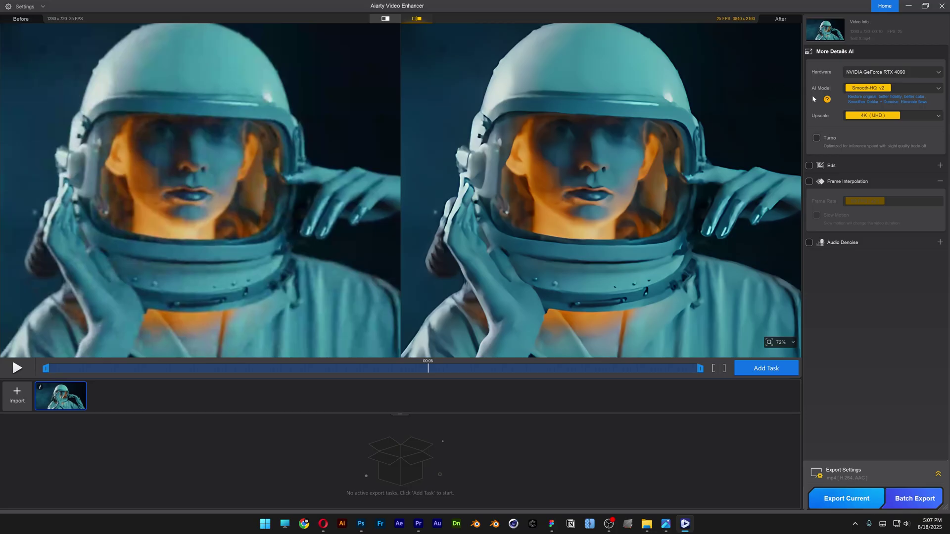
Try superVideo vHQ, then switch the model back to moDetail-HQ v2
left_click(873, 90)
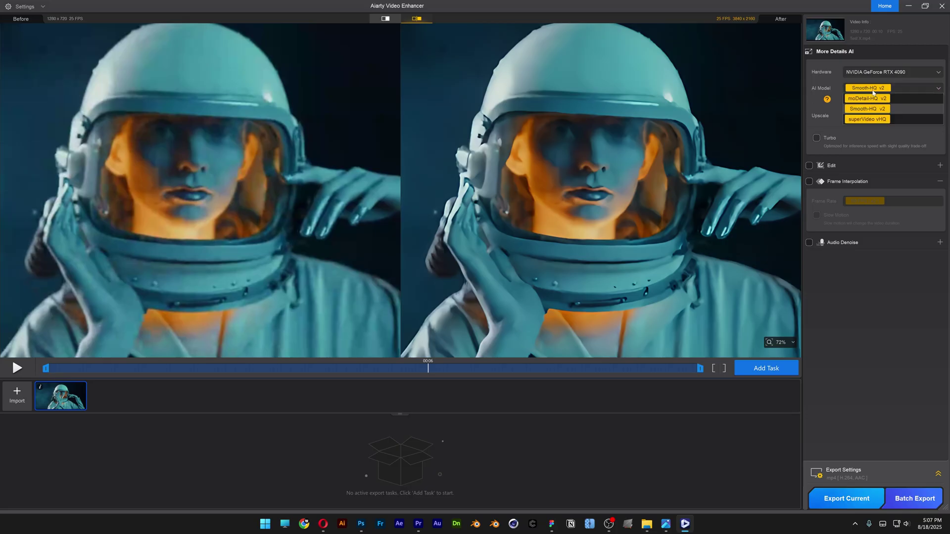
left_click(878, 121)
left_click(885, 89)
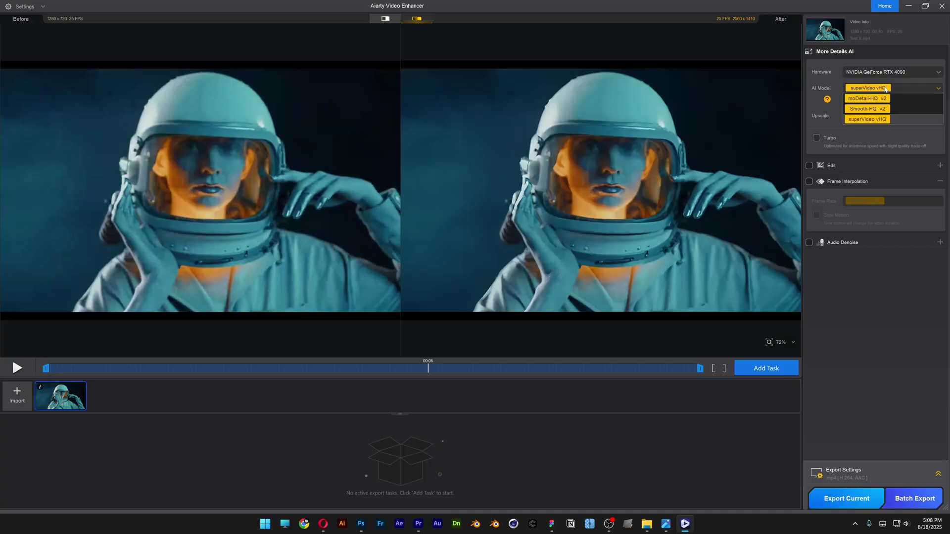
left_click(885, 99)
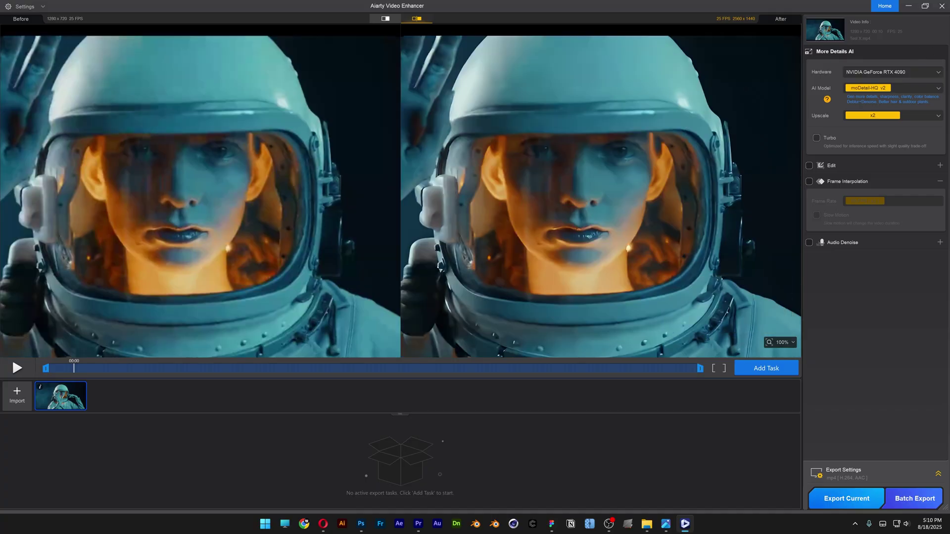
Add the bridge clip to the task list and set it to 4K (UHD)
left_click_drag(397, 398, 348, 411)
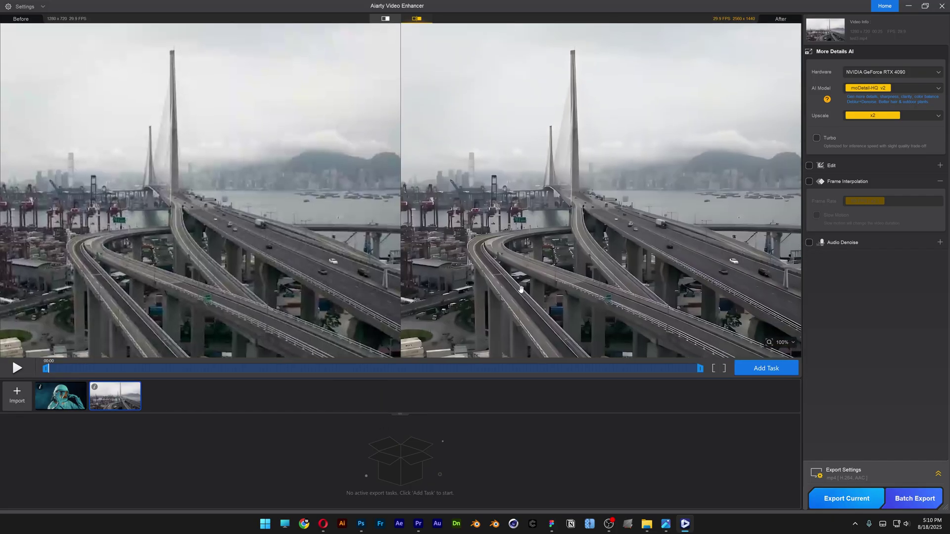
left_click(883, 116)
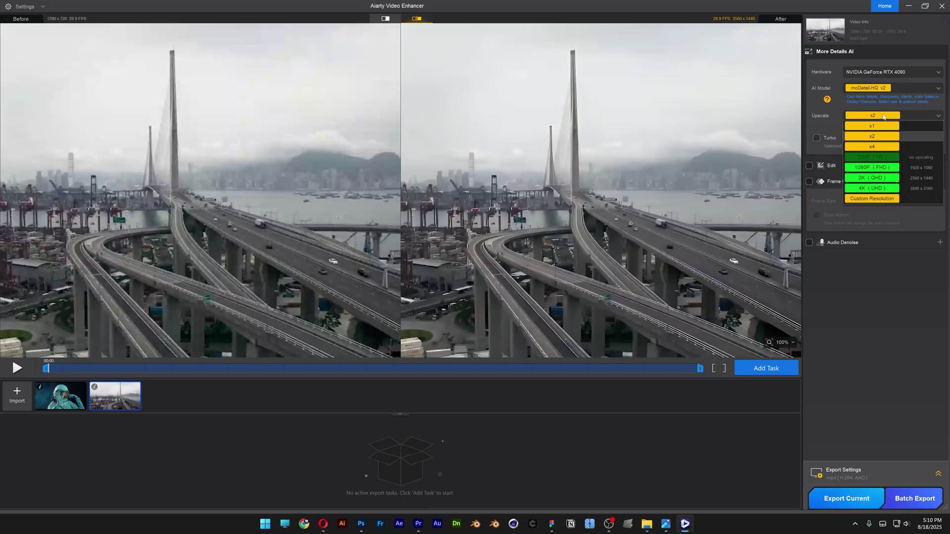
left_click(875, 186)
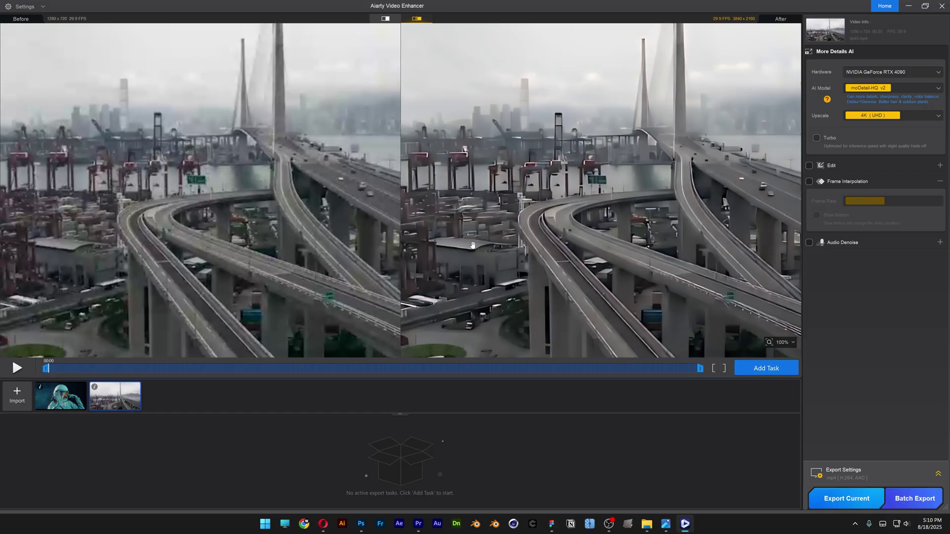
Try x4 and x1 upscale factors before returning to 4K (UHD)
left_click(870, 116)
left_click(878, 147)
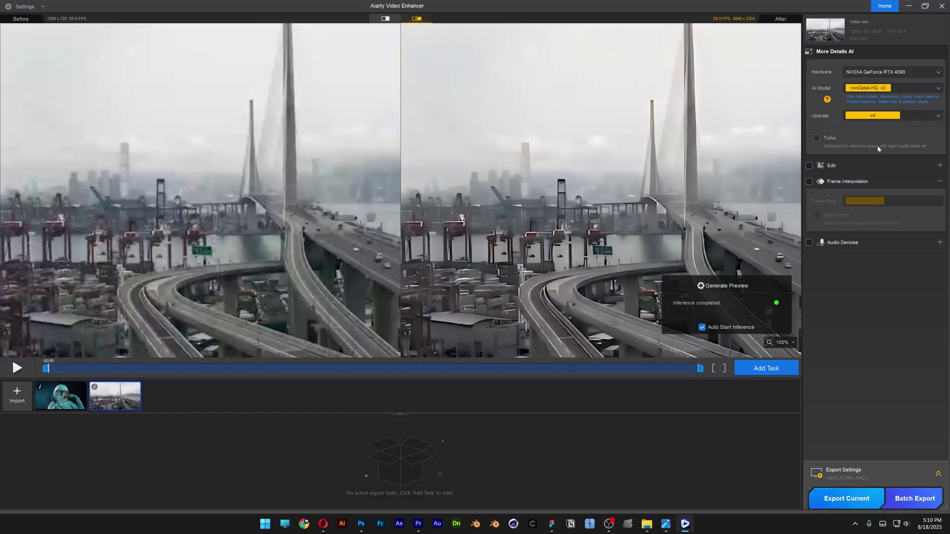
left_click(876, 116)
left_click(882, 129)
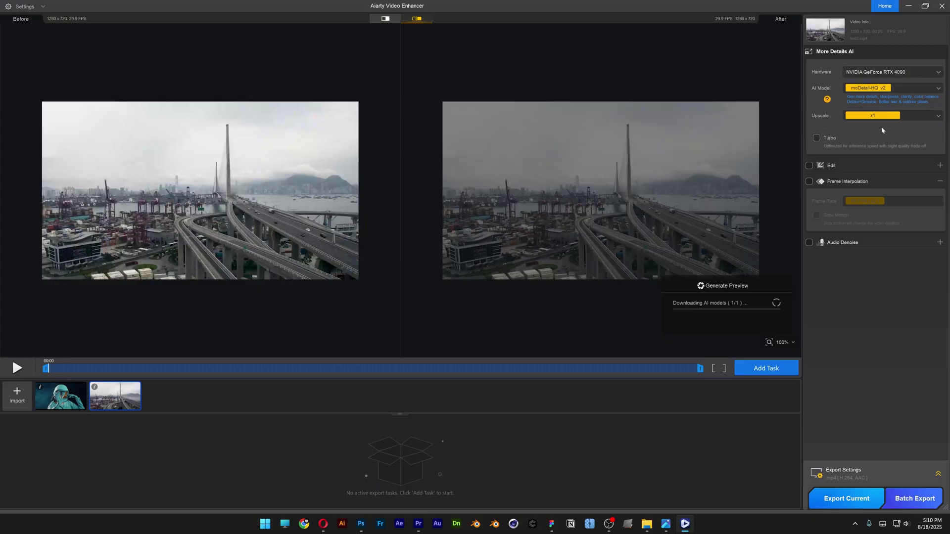
left_click(879, 116)
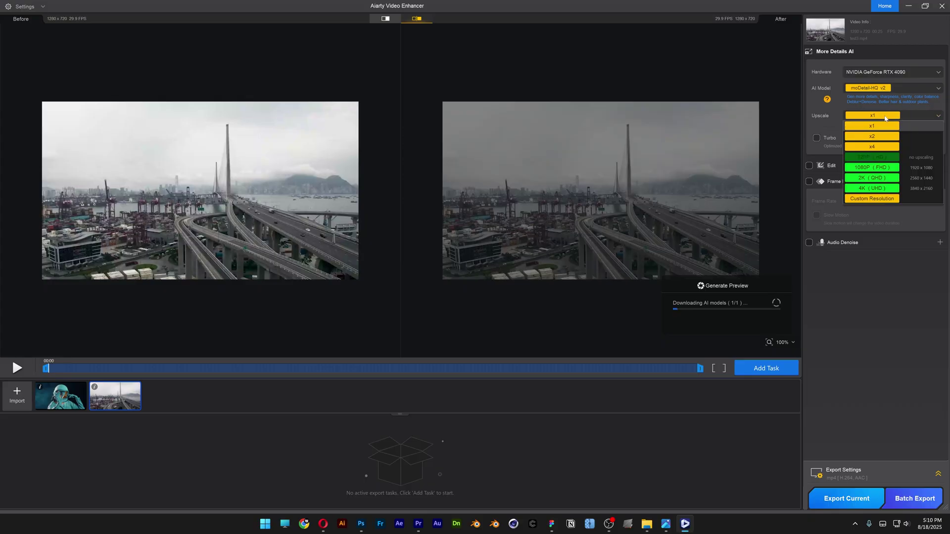
left_click(882, 189)
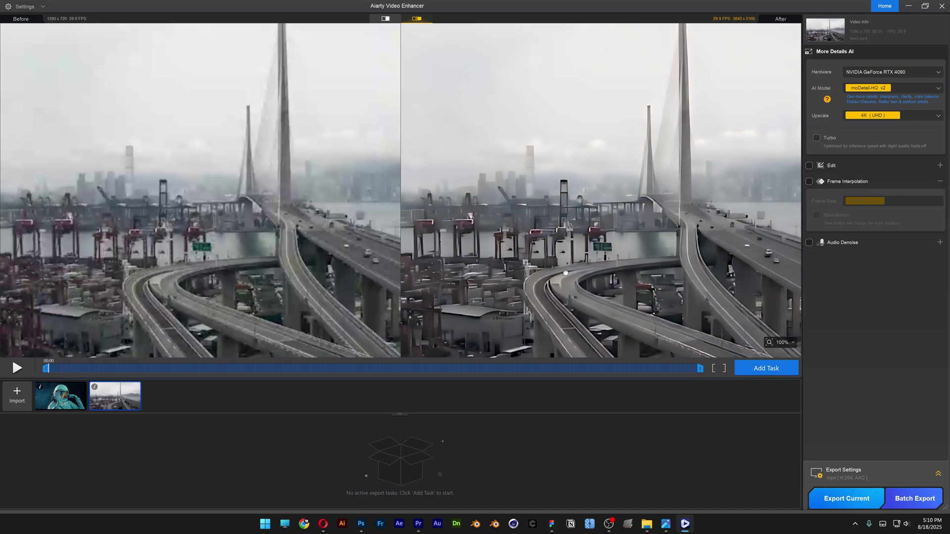
left_click_drag(566, 273, 562, 196)
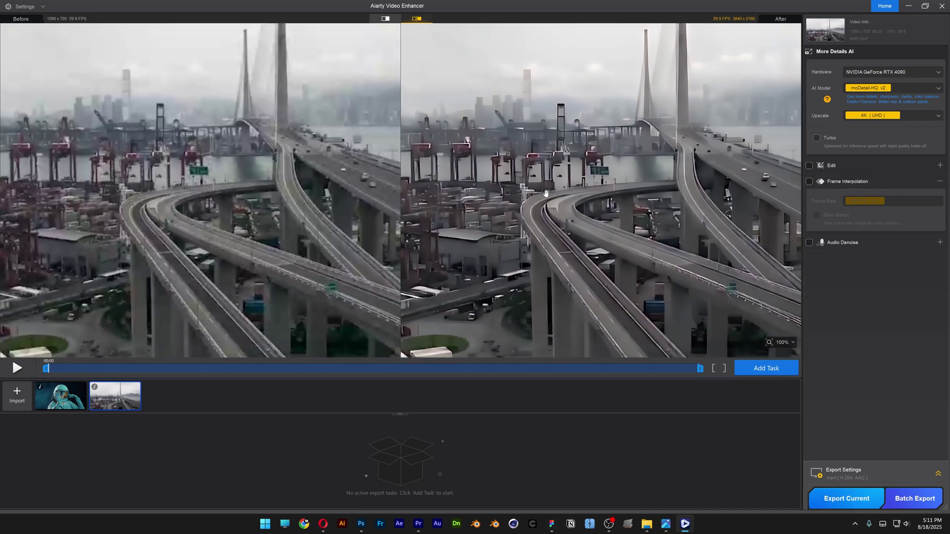
left_click_drag(396, 177, 404, 235)
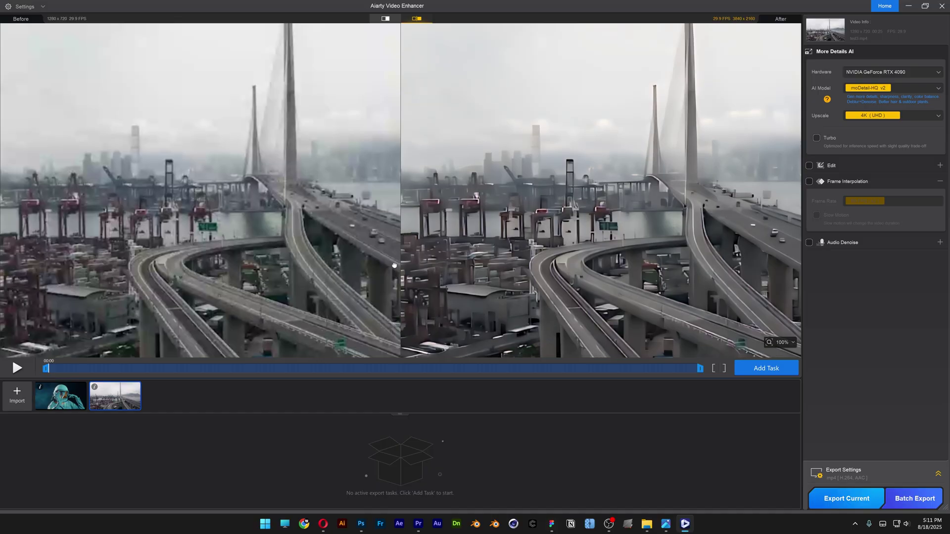
left_click_drag(397, 286, 275, 213)
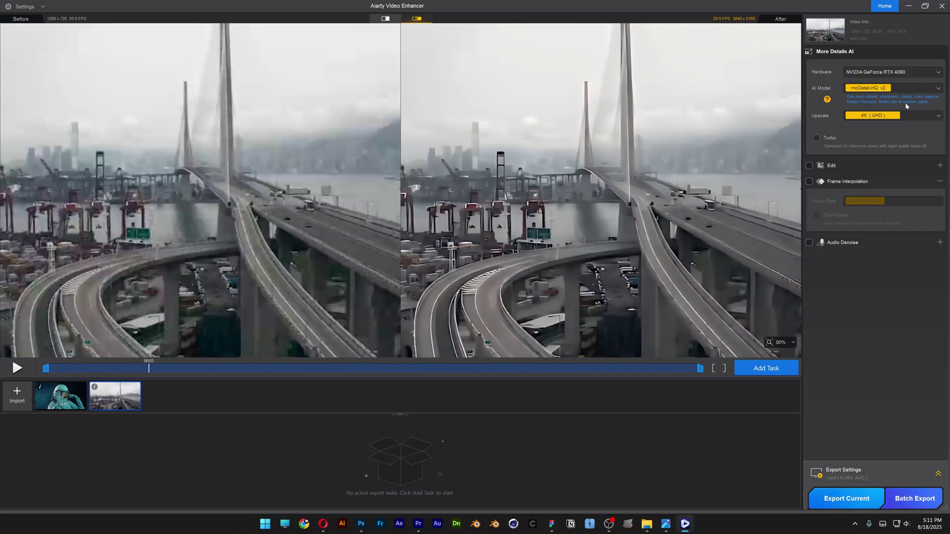
left_click(880, 74)
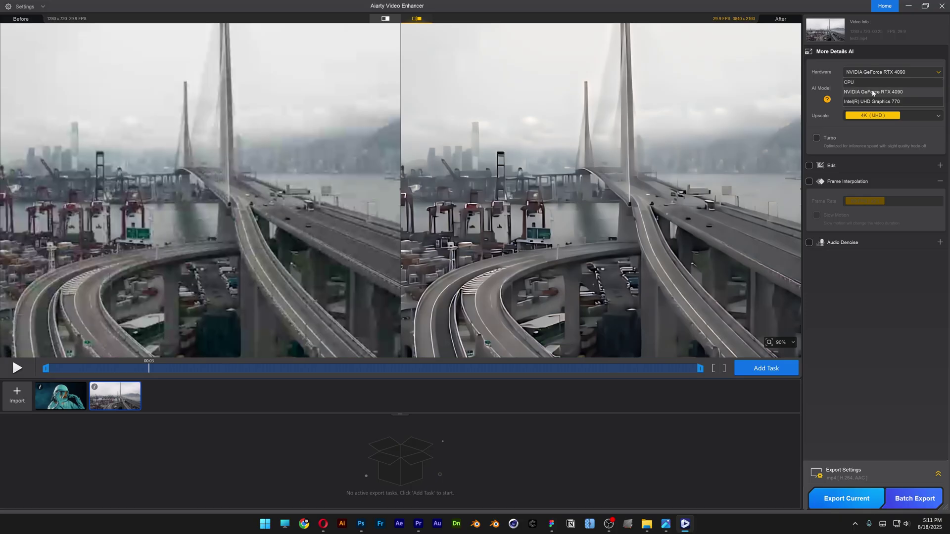
left_click(873, 92)
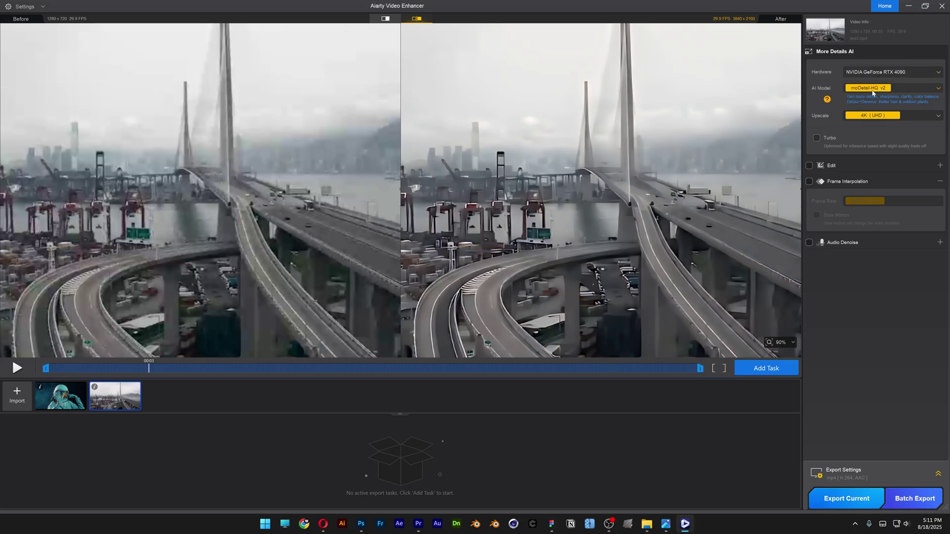